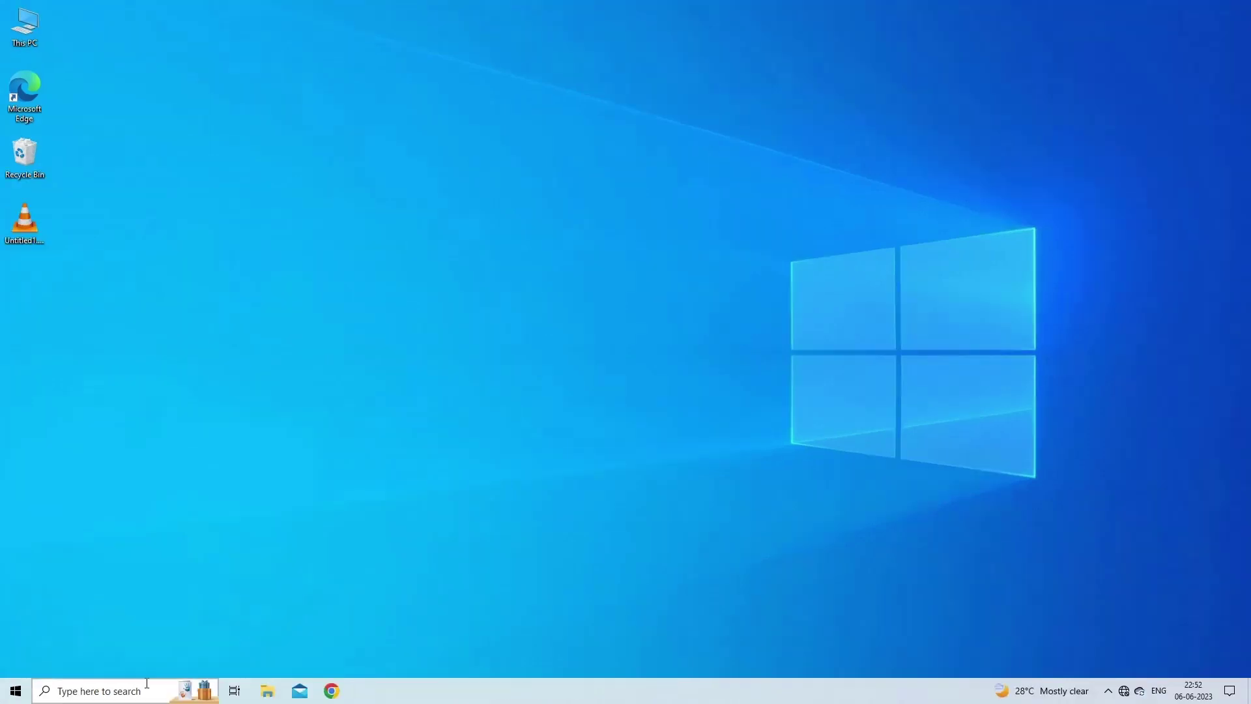
# Launch the Services console by running services.msc from the Run box.
pyautogui.rightClick(7, 698)
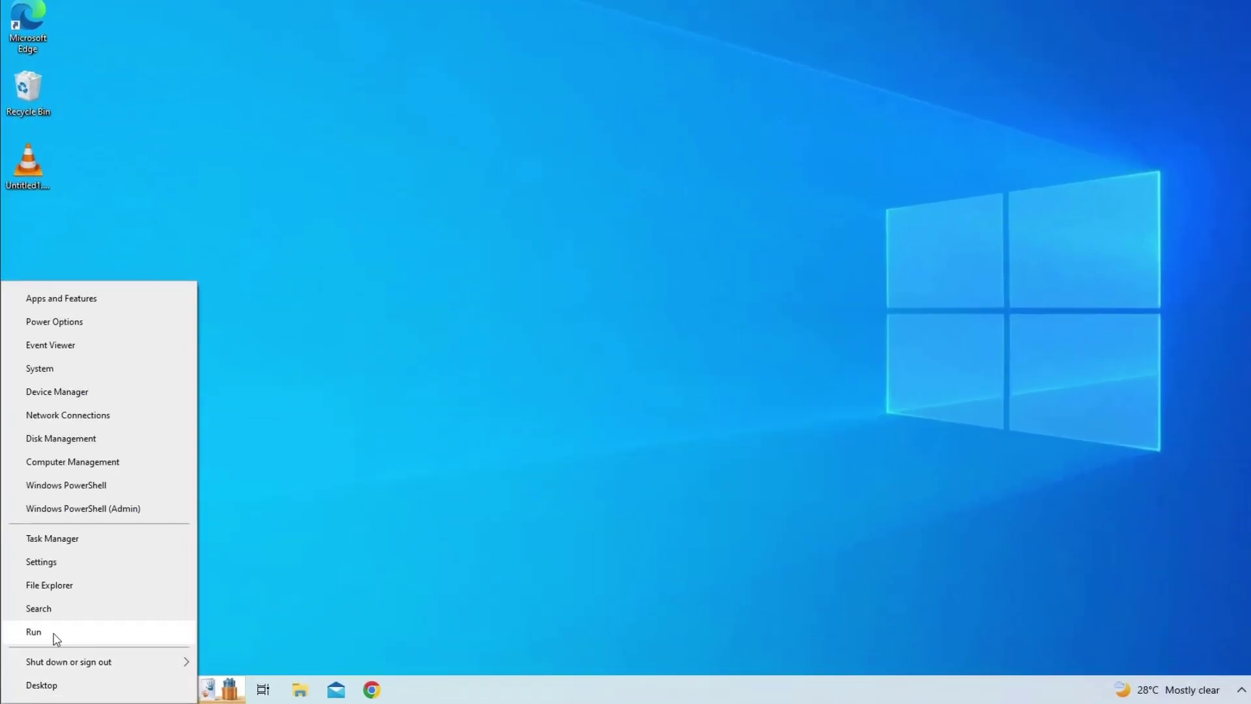
pyautogui.click(34, 632)
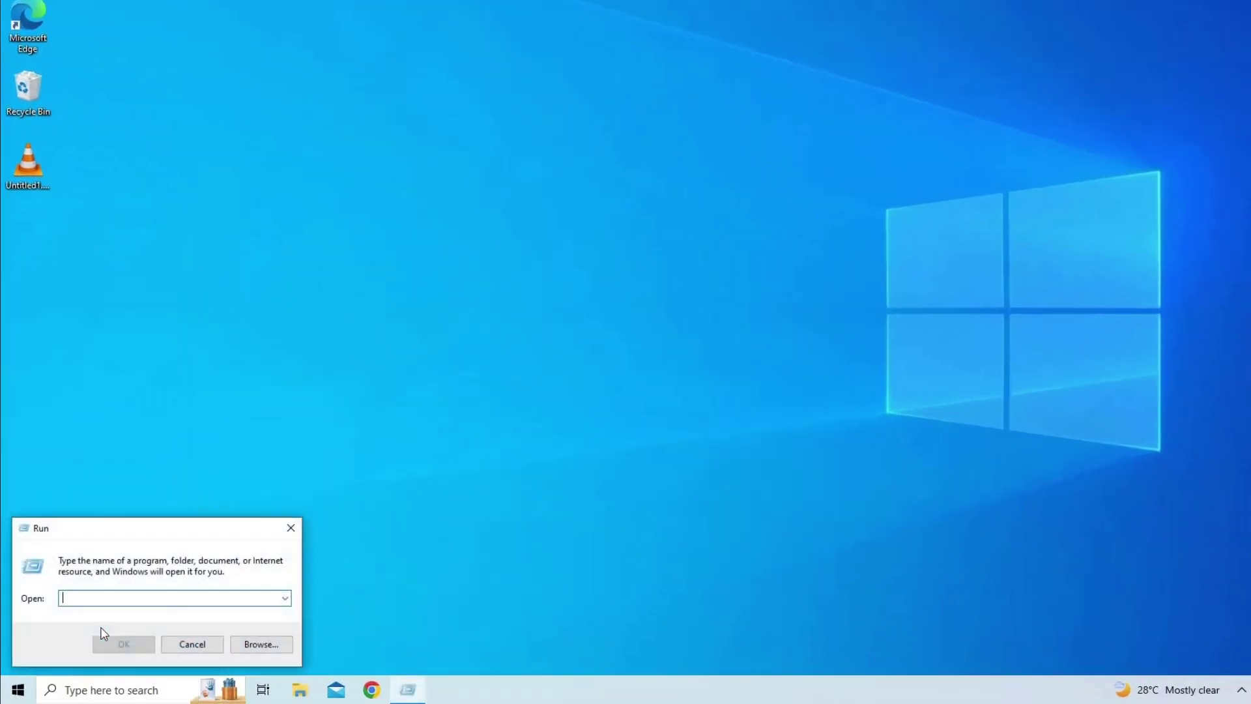
pyautogui.write('services.msc')
pyautogui.press('Return')
# Check DCOM Server Process Launcher, RPC Endpoint Mapper and Remote Procedure Call (RPC) properties.
pyautogui.scroll(-11, 521, 298)
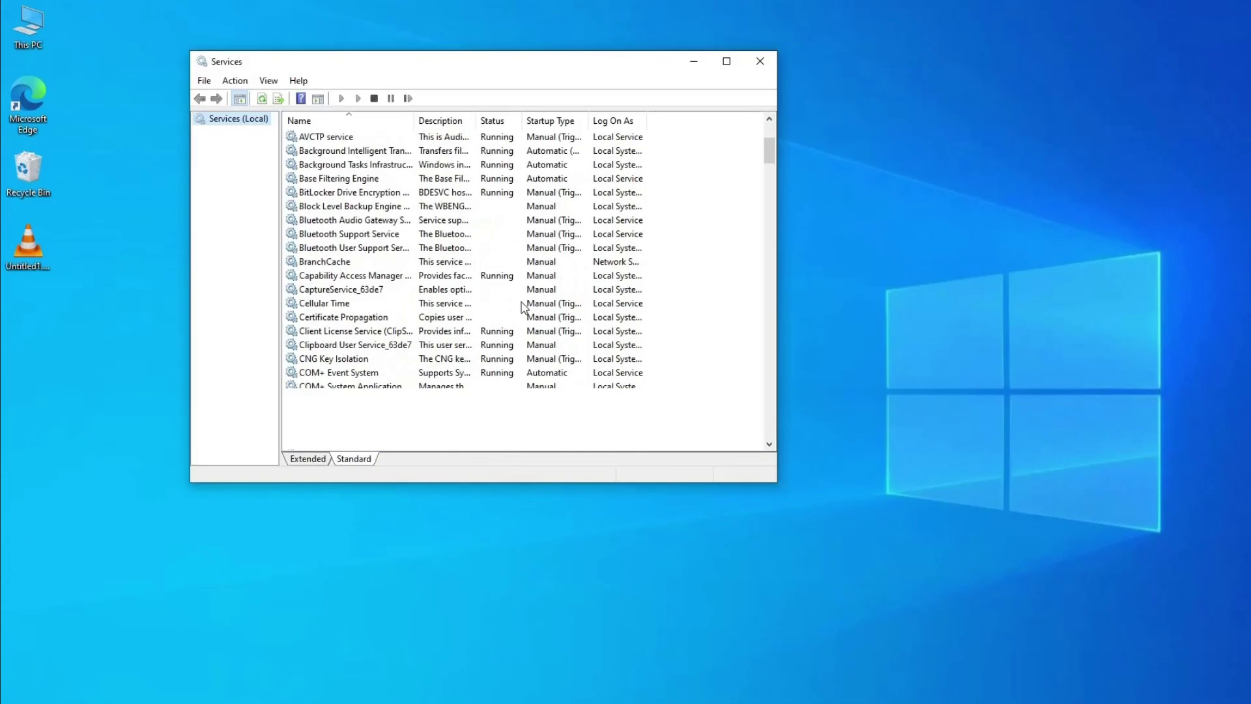
pyautogui.doubleClick(351, 262)
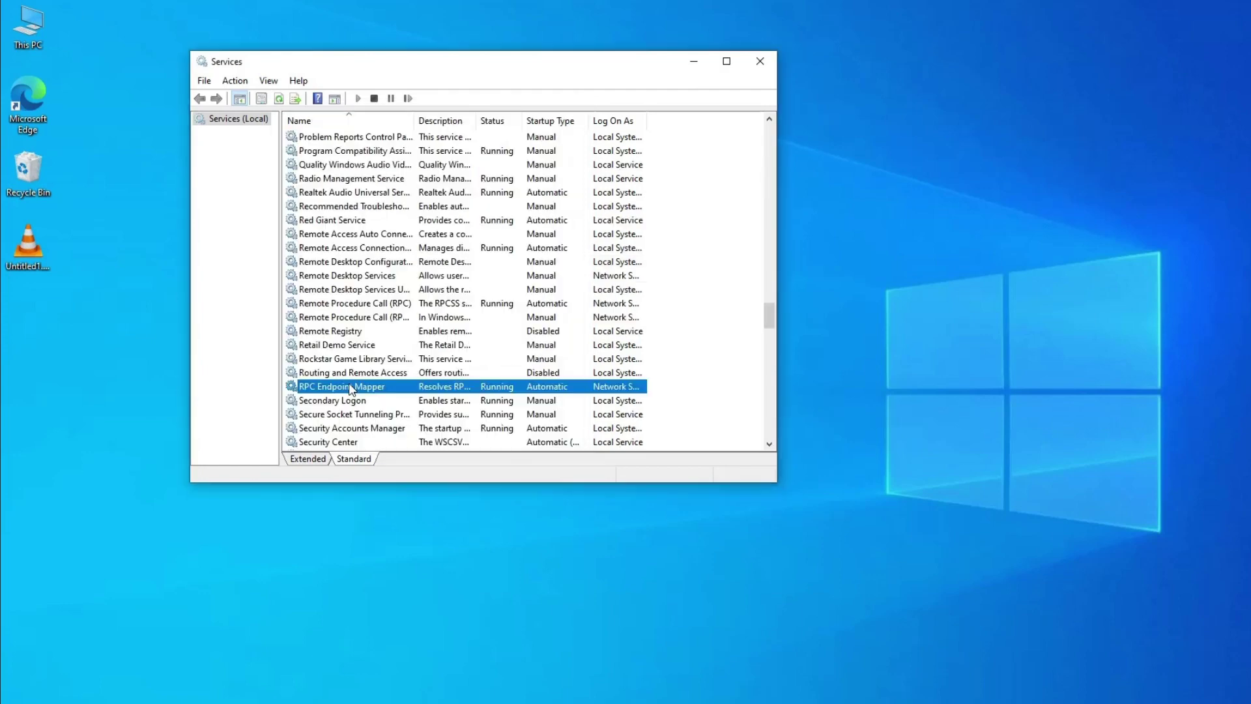
pyautogui.doubleClick(351, 388)
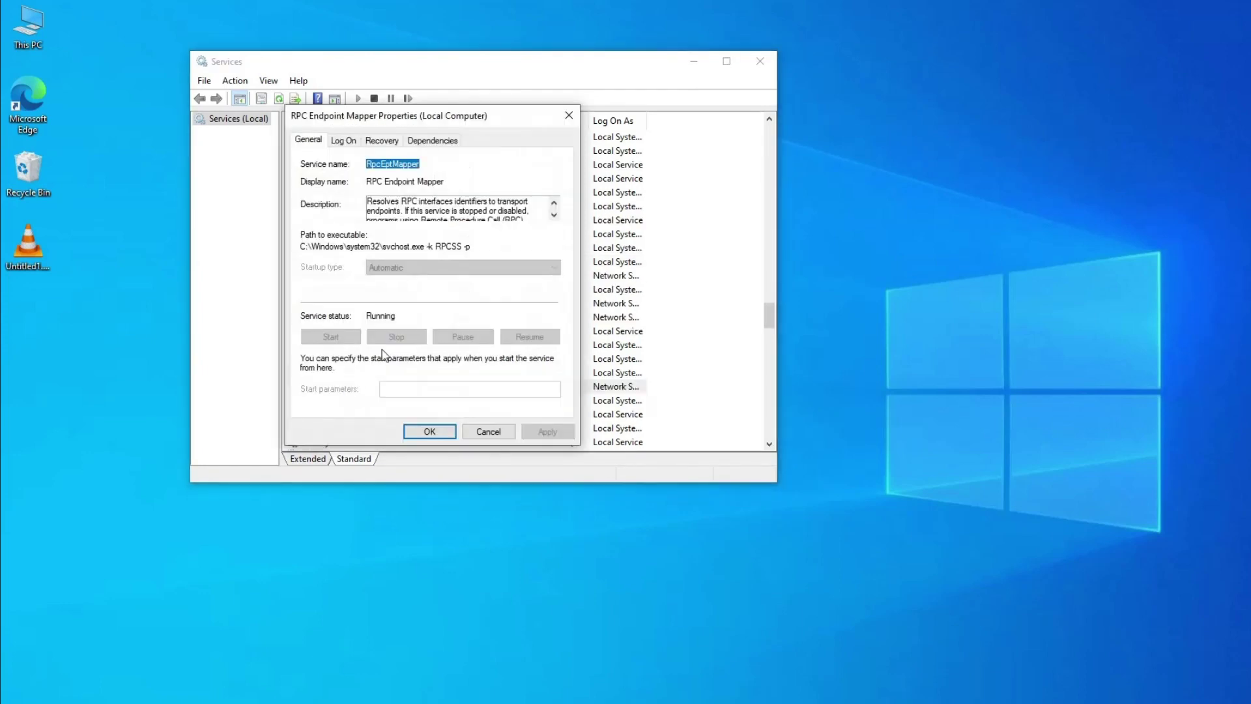
pyautogui.press('Escape')
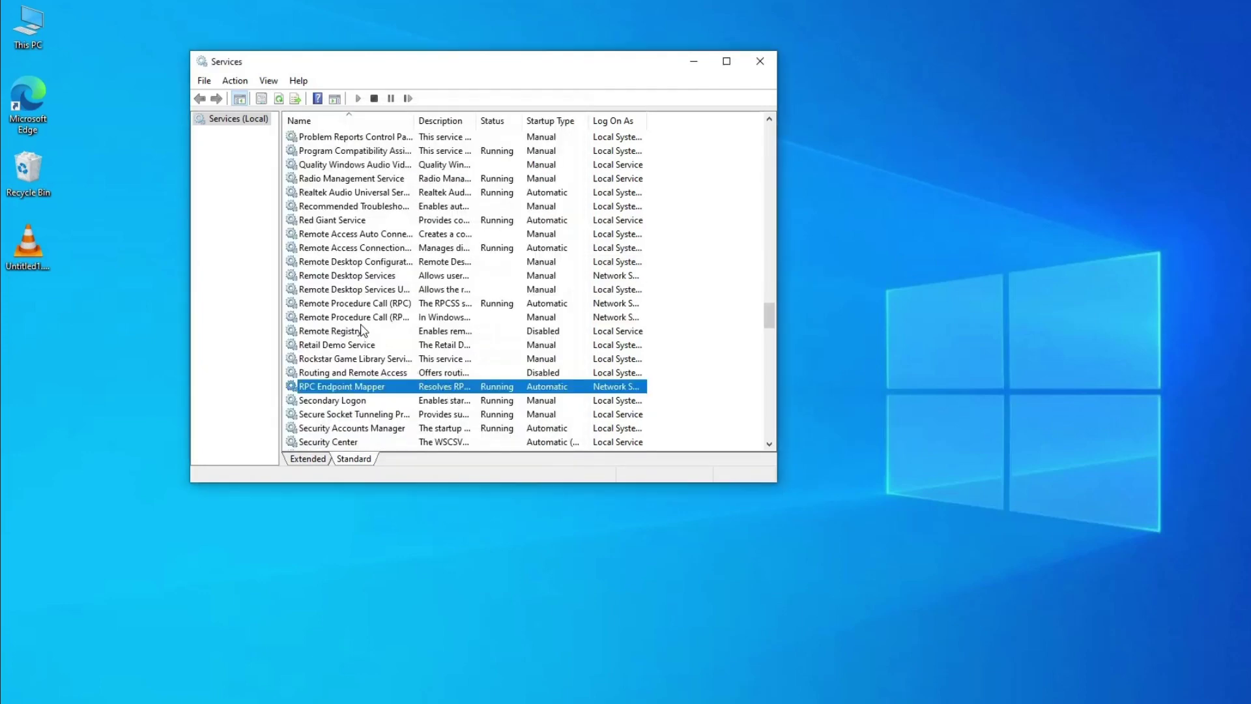
pyautogui.click(362, 306)
pyautogui.doubleClick(361, 305)
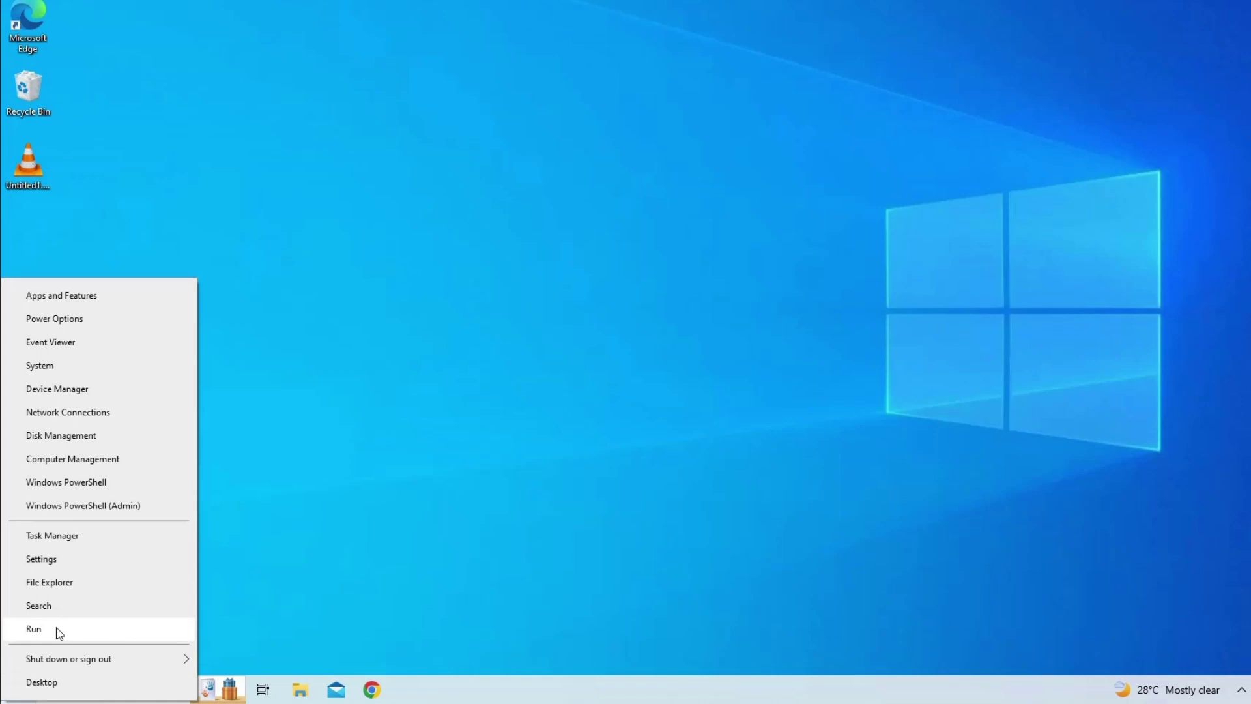
# Run 'control' and view the apps allowed through Windows Defender Firewall.
pyautogui.click(59, 632)
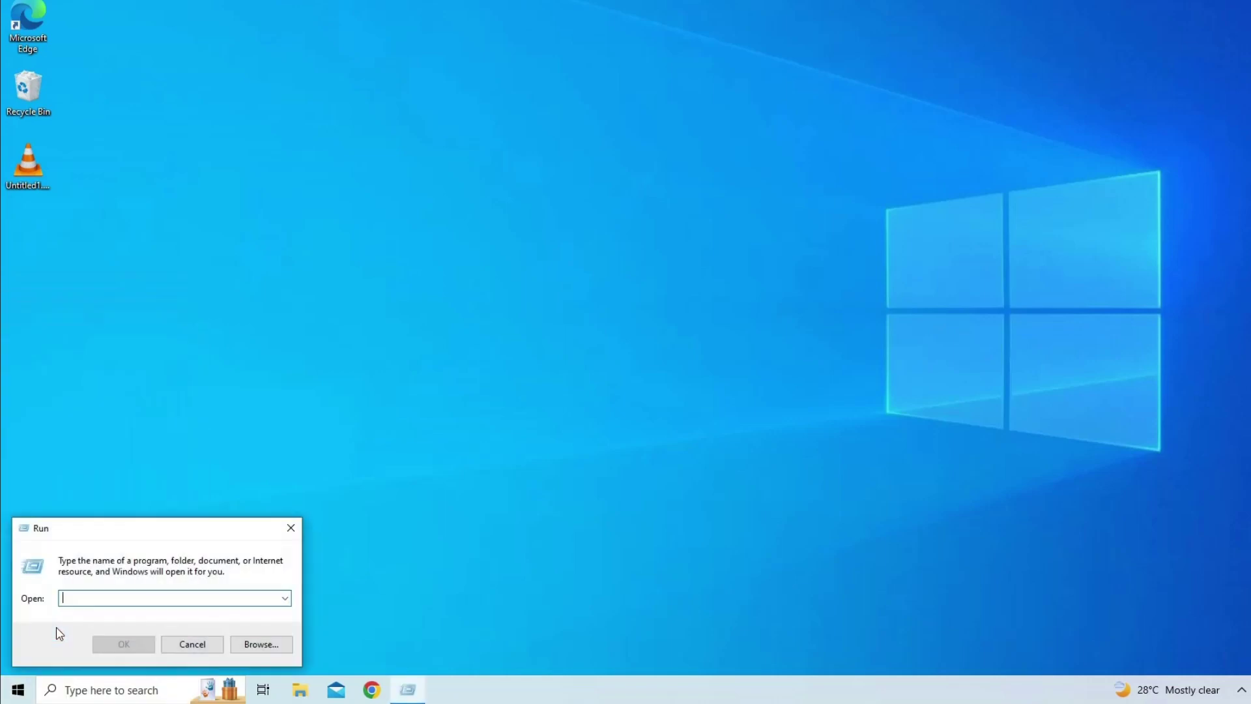
pyautogui.write('contr')
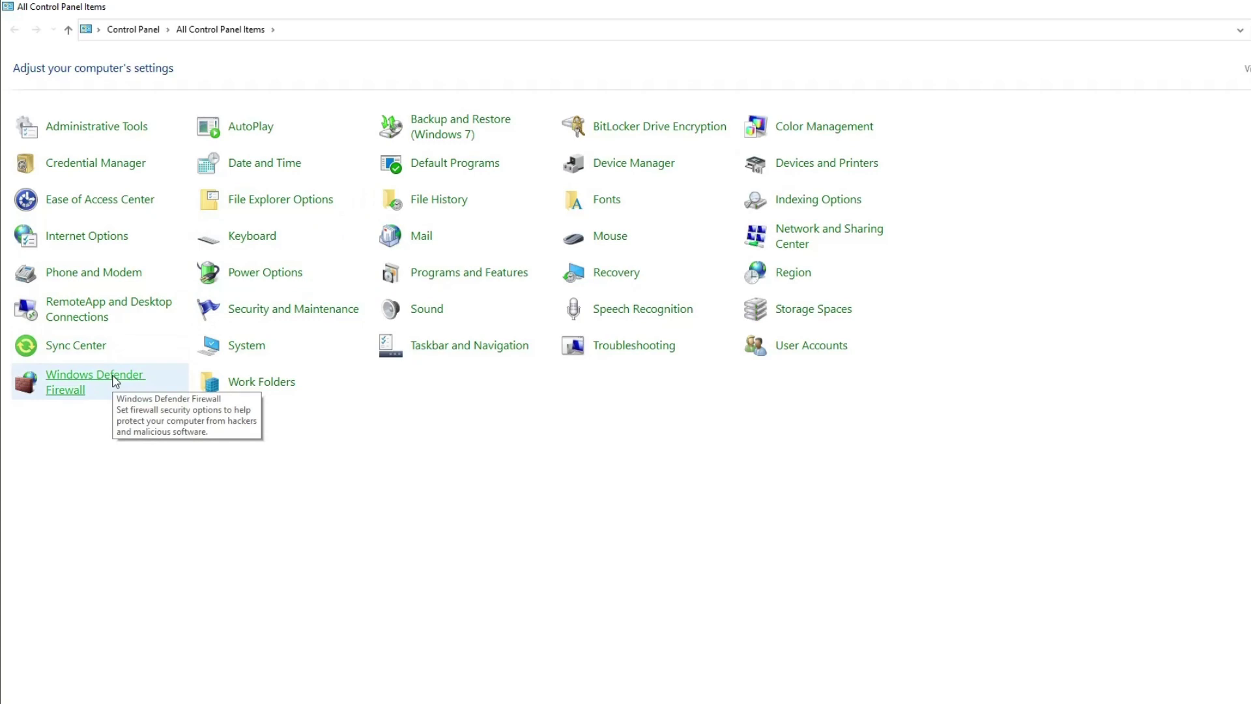
pyautogui.click(115, 381)
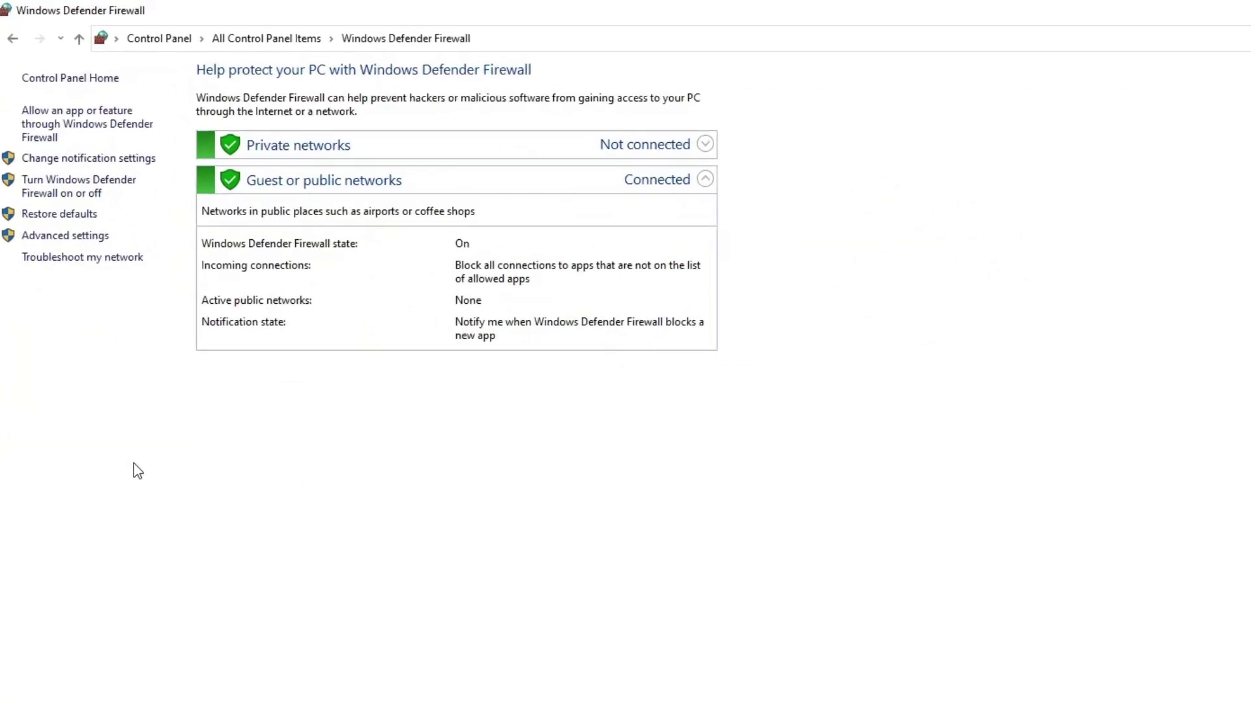
pyautogui.click(115, 126)
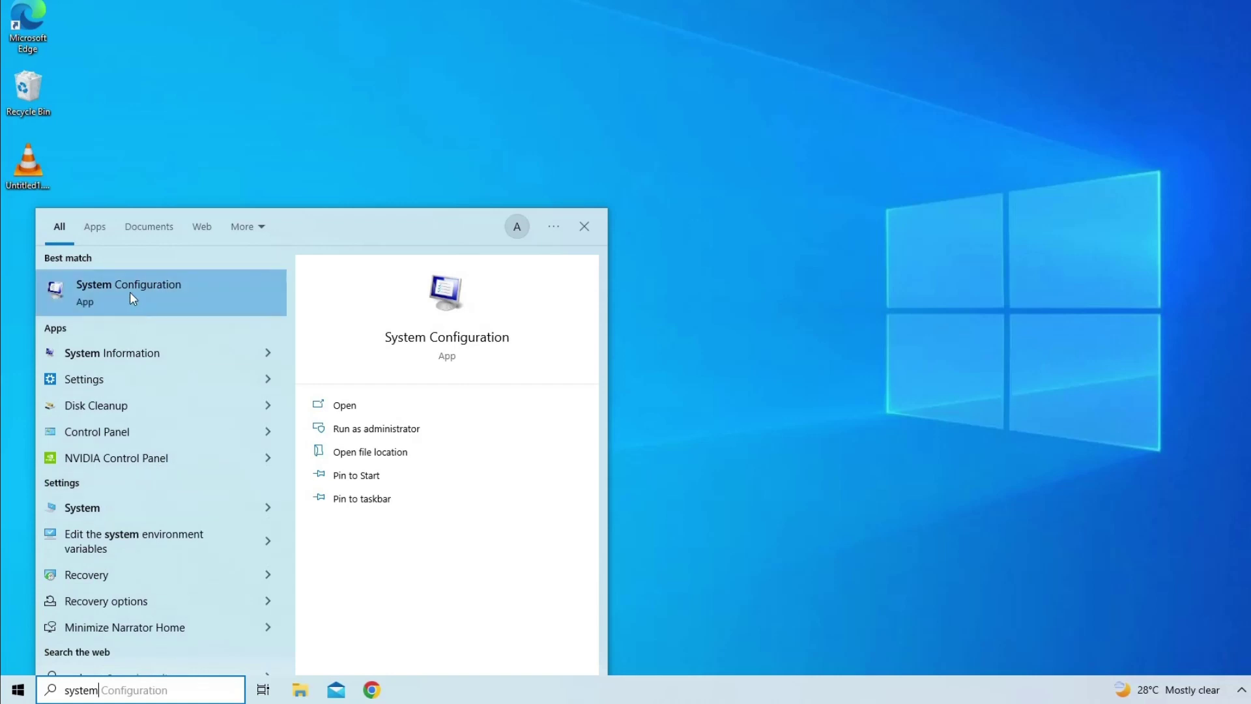
pyautogui.click(131, 291)
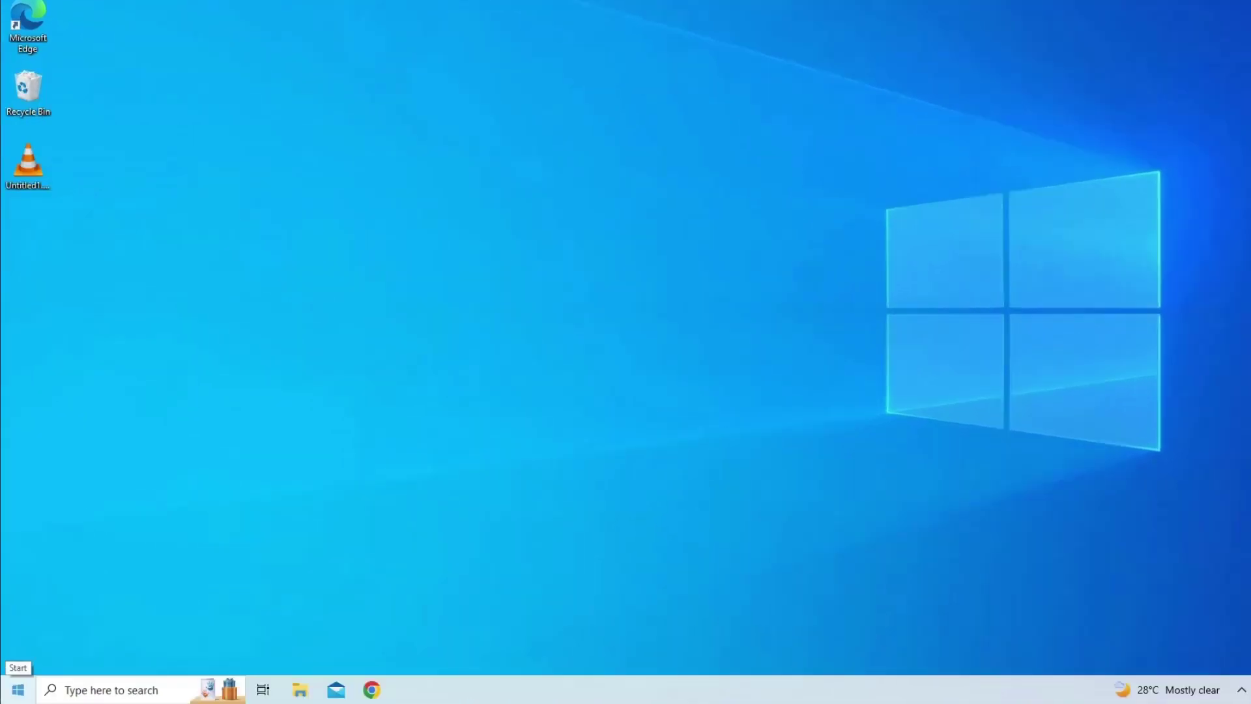
# Open Network Connections by running ncpa.cpl from the Run box.
pyautogui.rightClick(9, 692)
pyautogui.click(53, 634)
pyautogui.write('ncpa.')
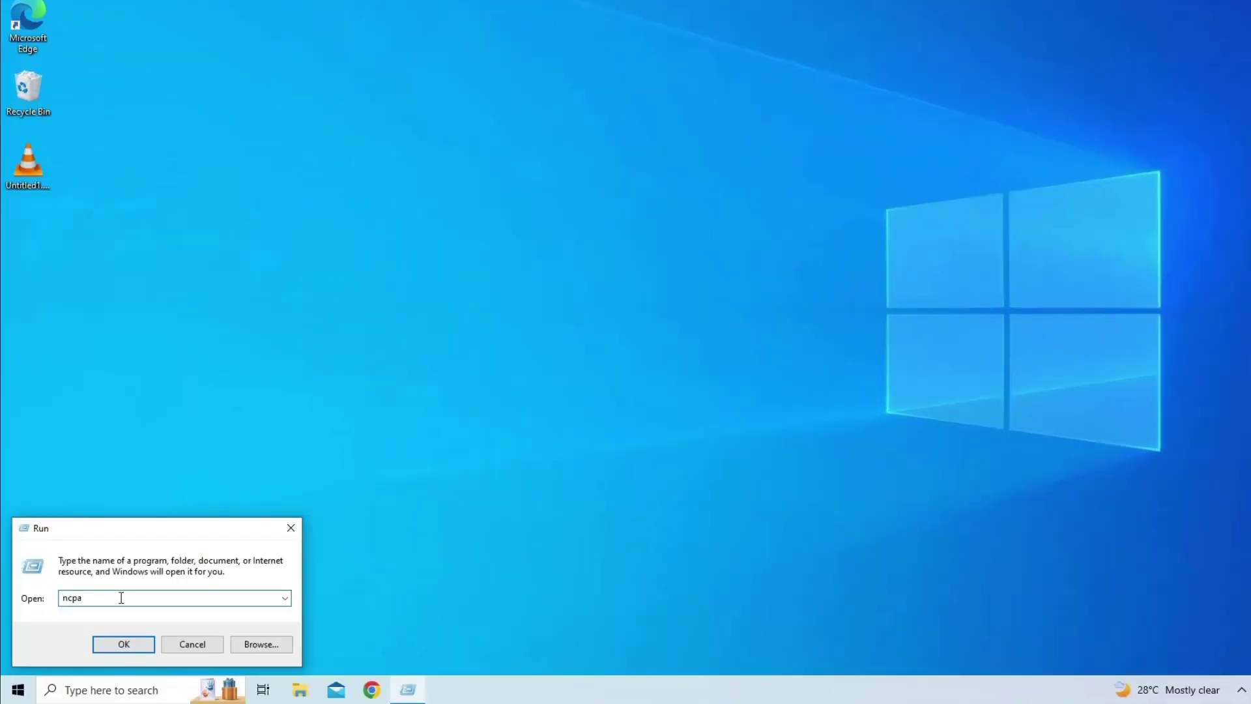
pyautogui.write('cpl')
pyautogui.click(124, 643)
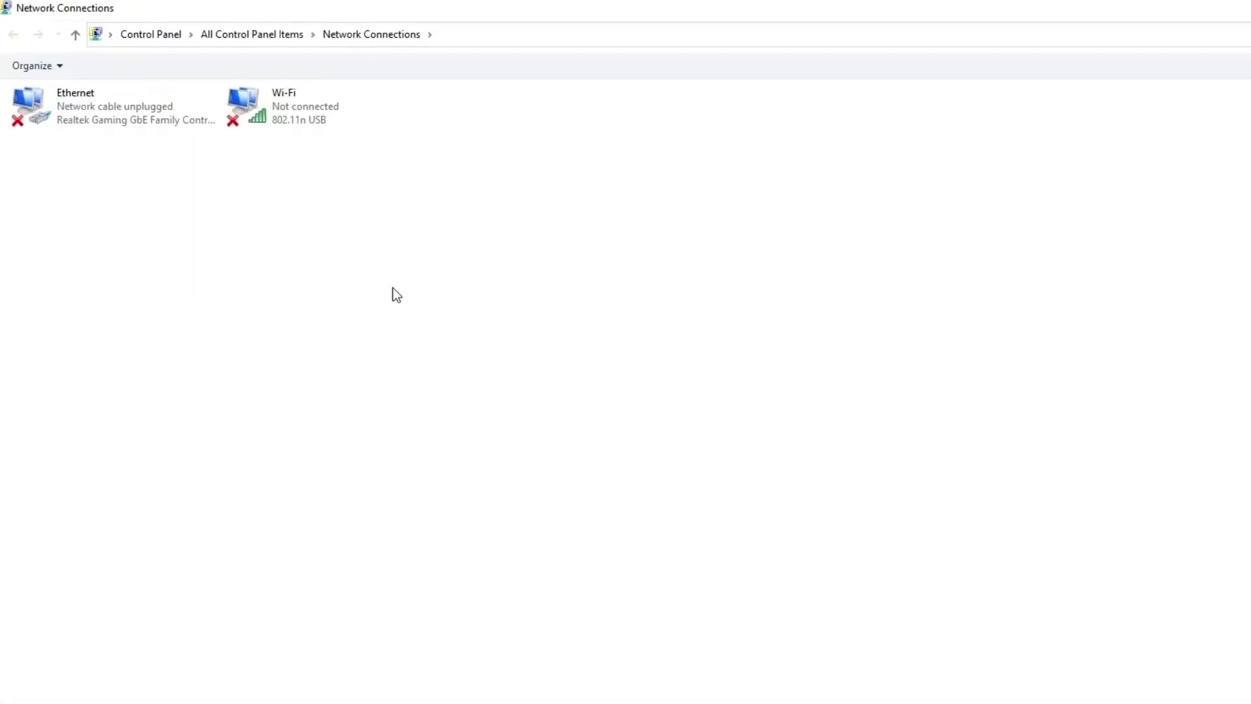
# Review the Wi-Fi adapter's properties for IPv6 and File and Printer Sharing.
pyautogui.rightClick(371, 127)
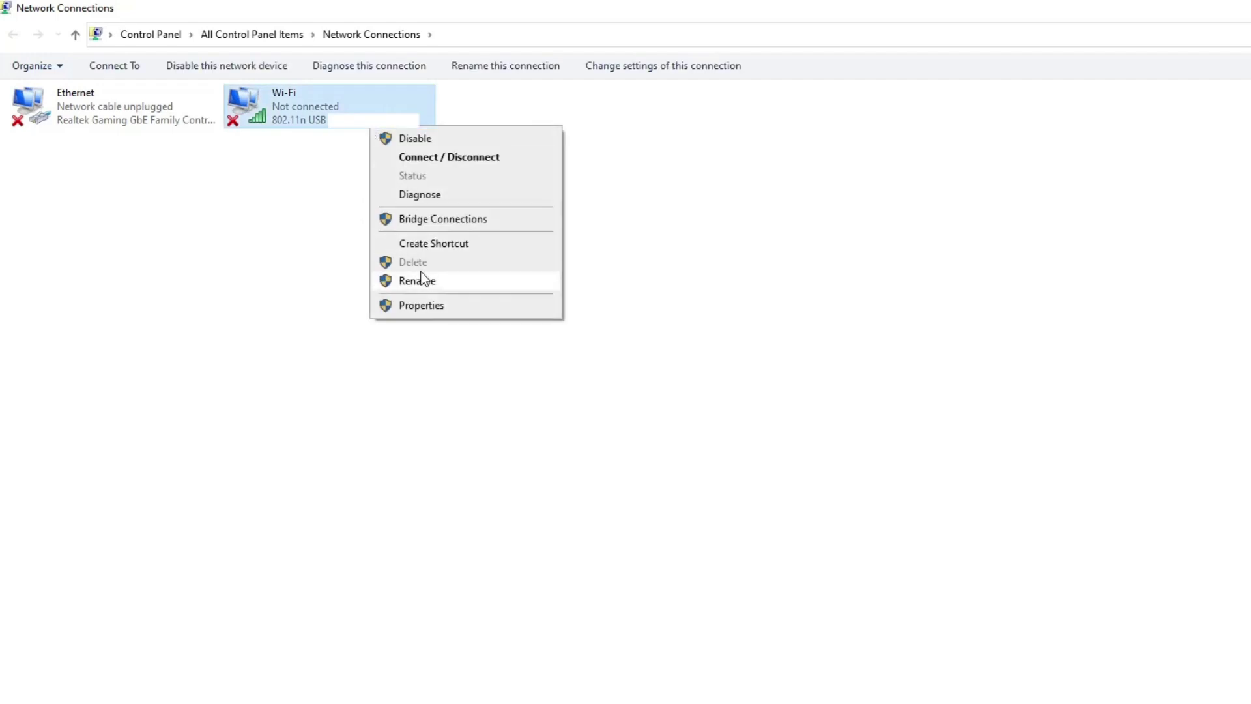
pyautogui.click(423, 305)
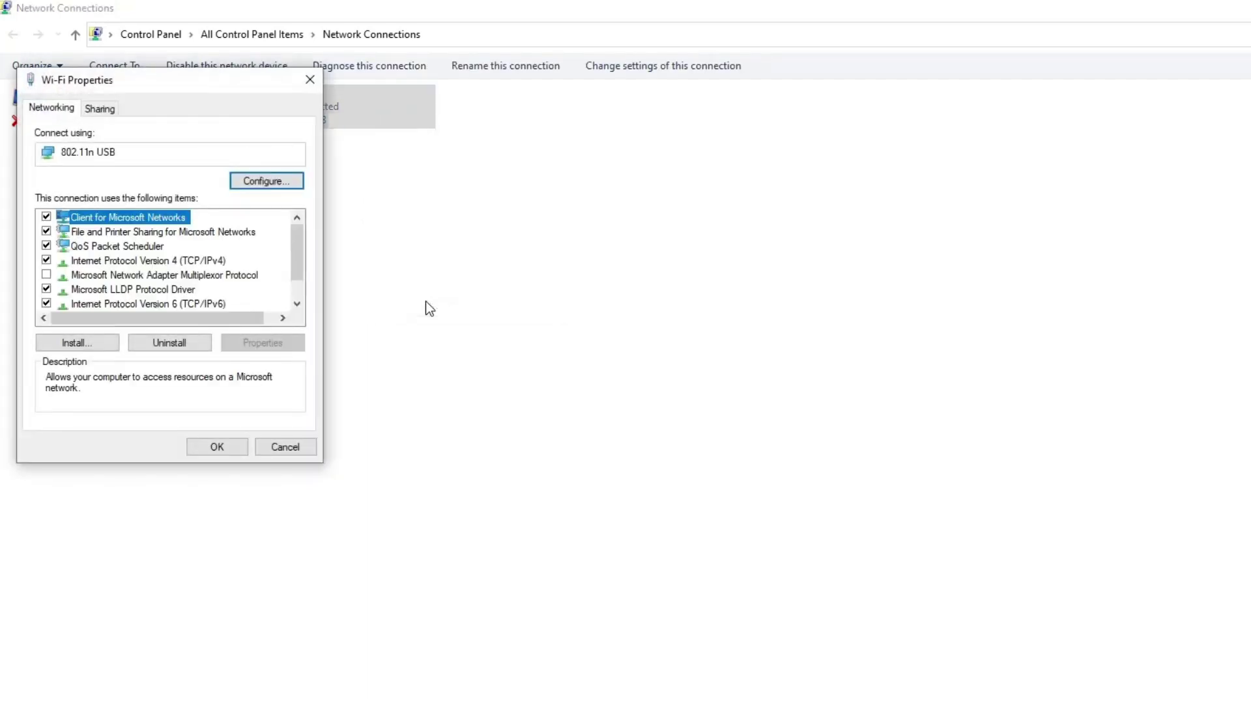
pyautogui.moveTo(299, 271)
pyautogui.mouseDown()
pyautogui.moveTo(301, 286)
pyautogui.moveTo(307, 248)
pyautogui.mouseUp()
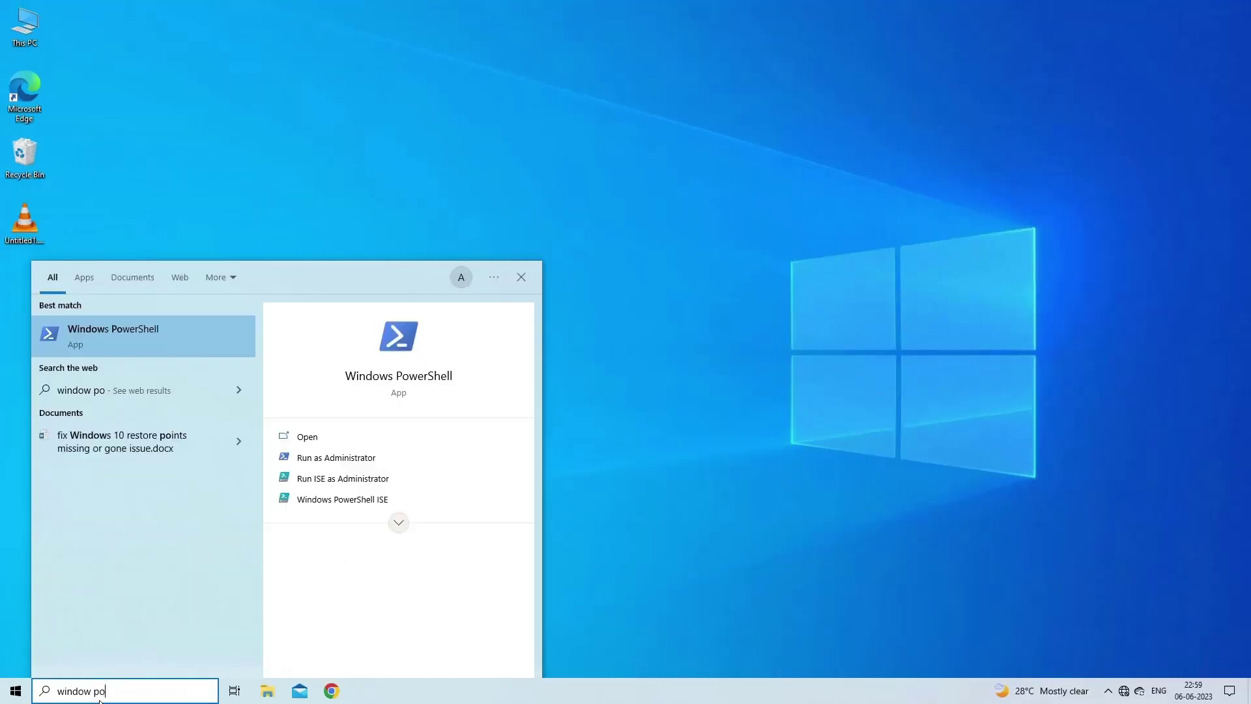
# In an administrator PowerShell, run ipconfig /flushdns and then ipconfig /renew.
pyautogui.write('er')
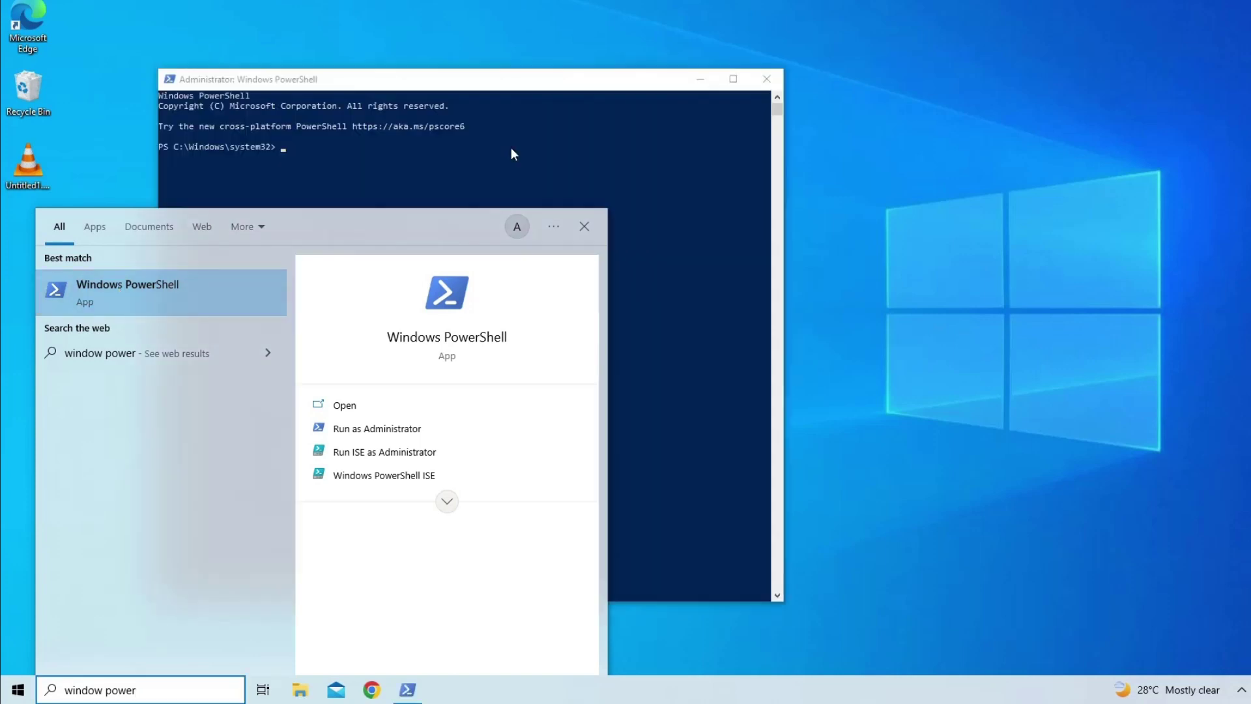
pyautogui.click(511, 148)
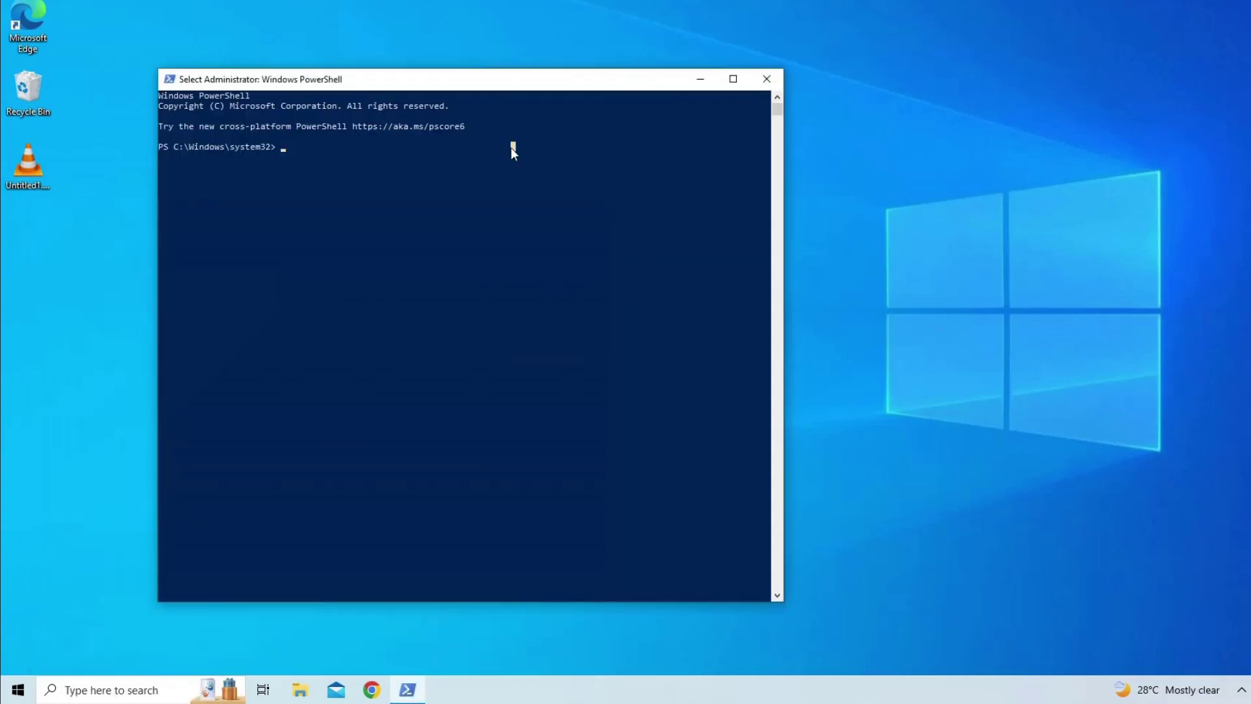
pyautogui.write('ipconfig /flushdns')
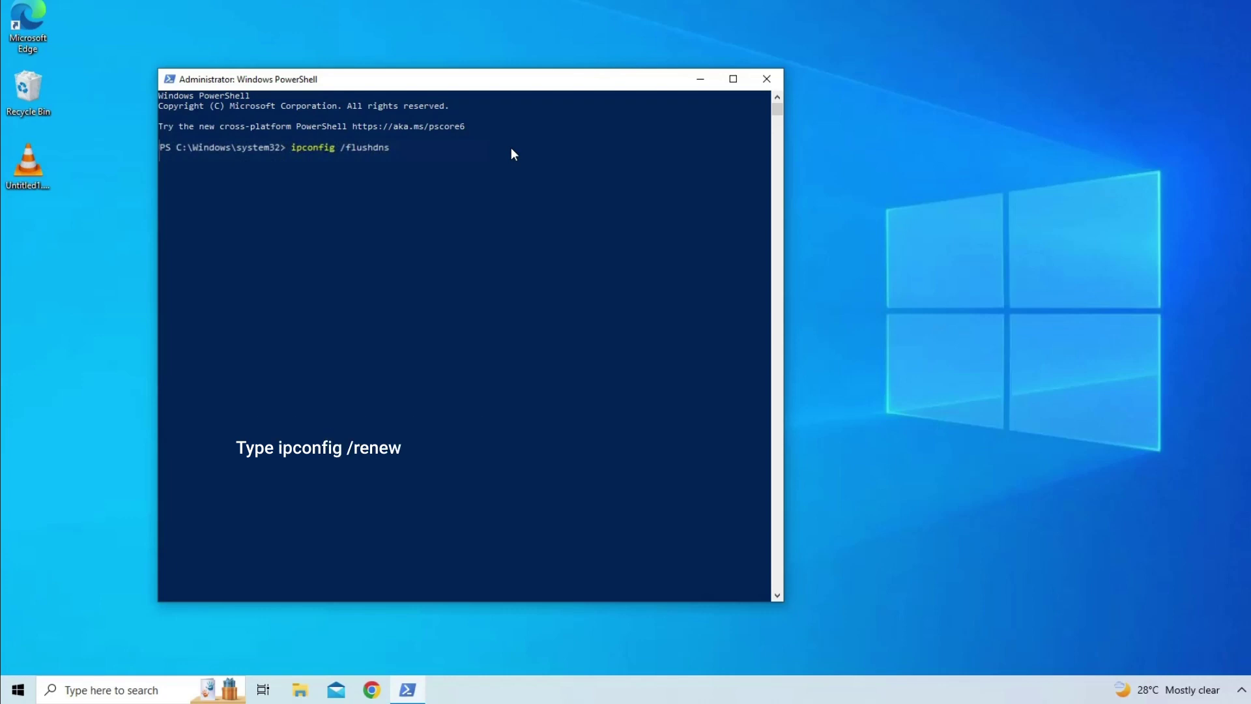
pyautogui.press('Return')
pyautogui.write('ipconfig /renew')
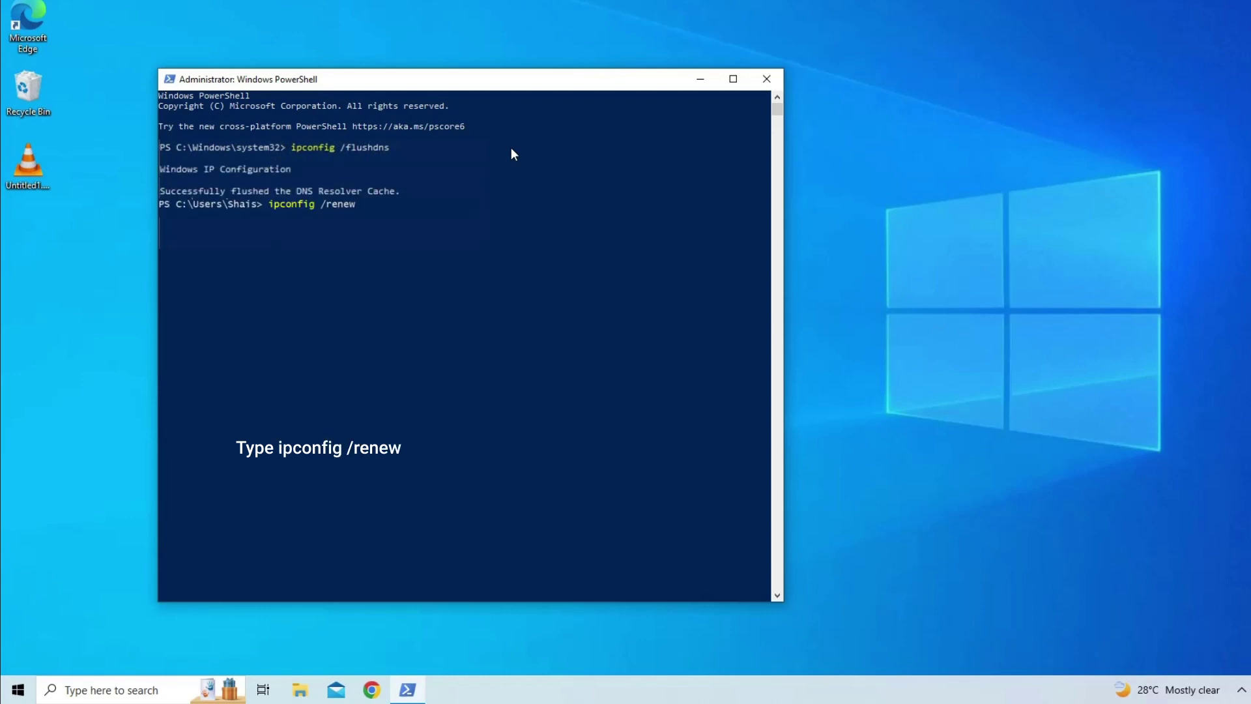
pyautogui.press('Return')
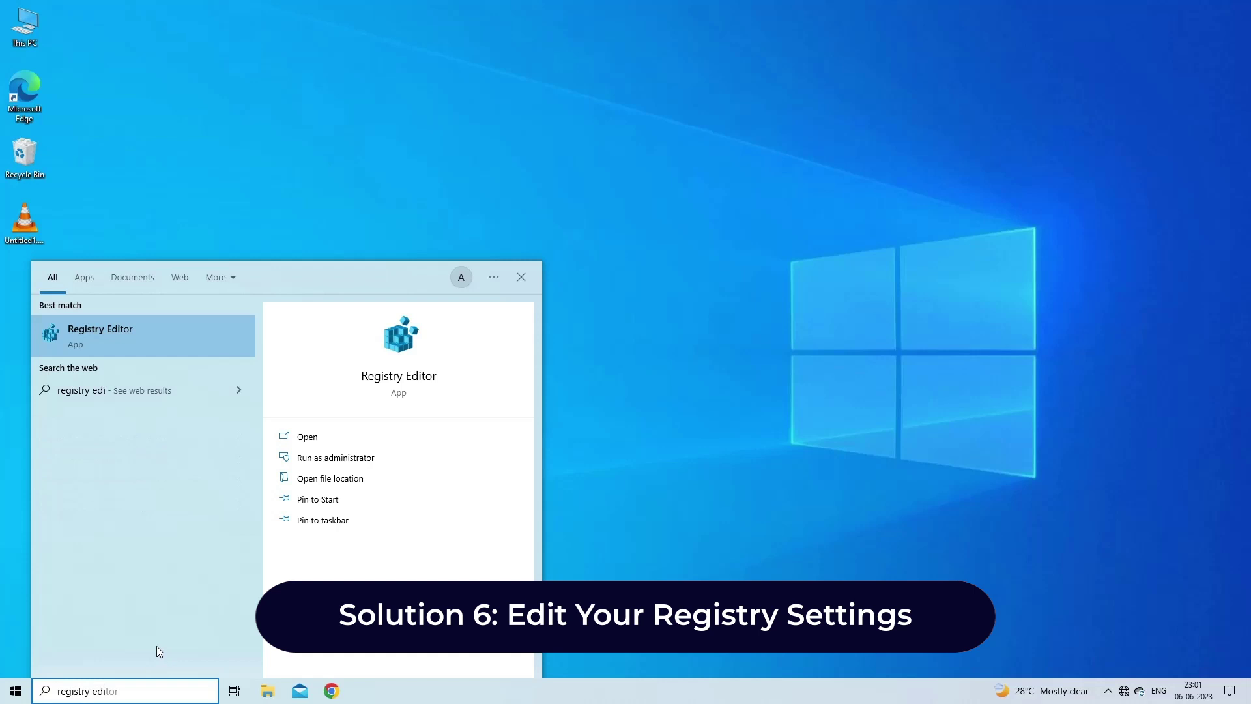
# Open Registry Editor and navigate to HKEY_LOCAL_MACHINE\SYSTEM\CurrentControlSet\Services\RpcSs.
pyautogui.write('or')
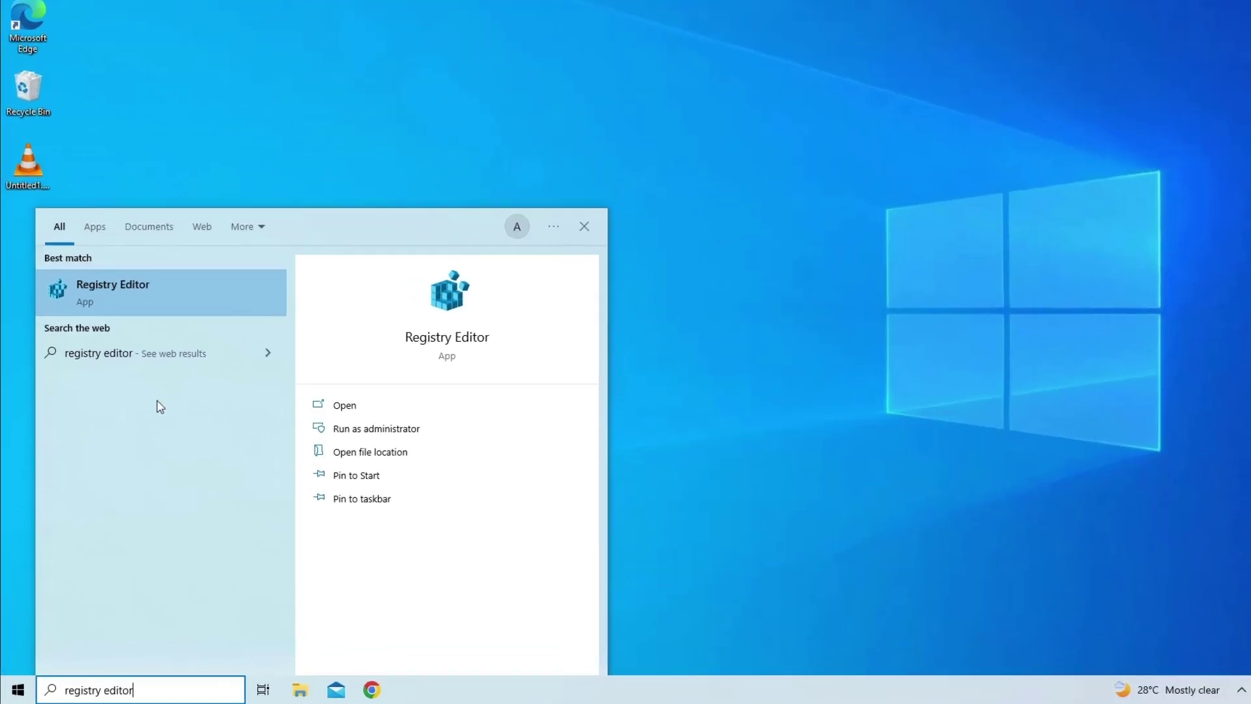
pyautogui.click(178, 303)
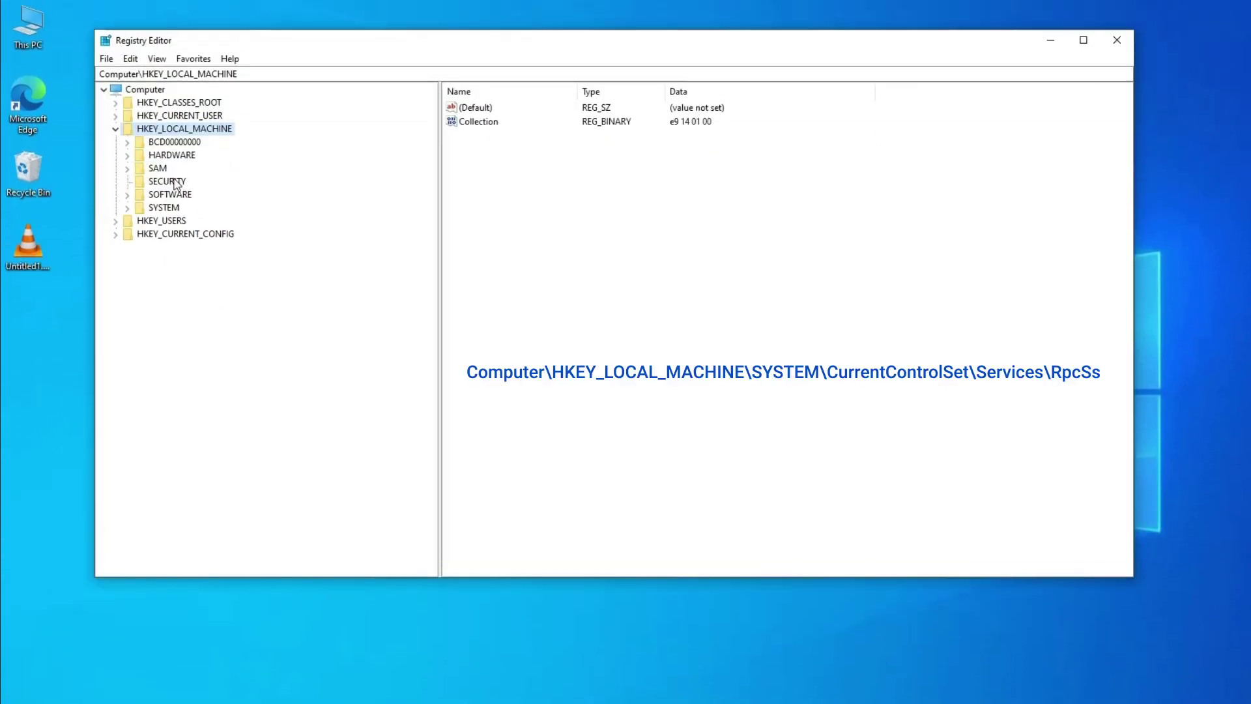
pyautogui.doubleClick(173, 209)
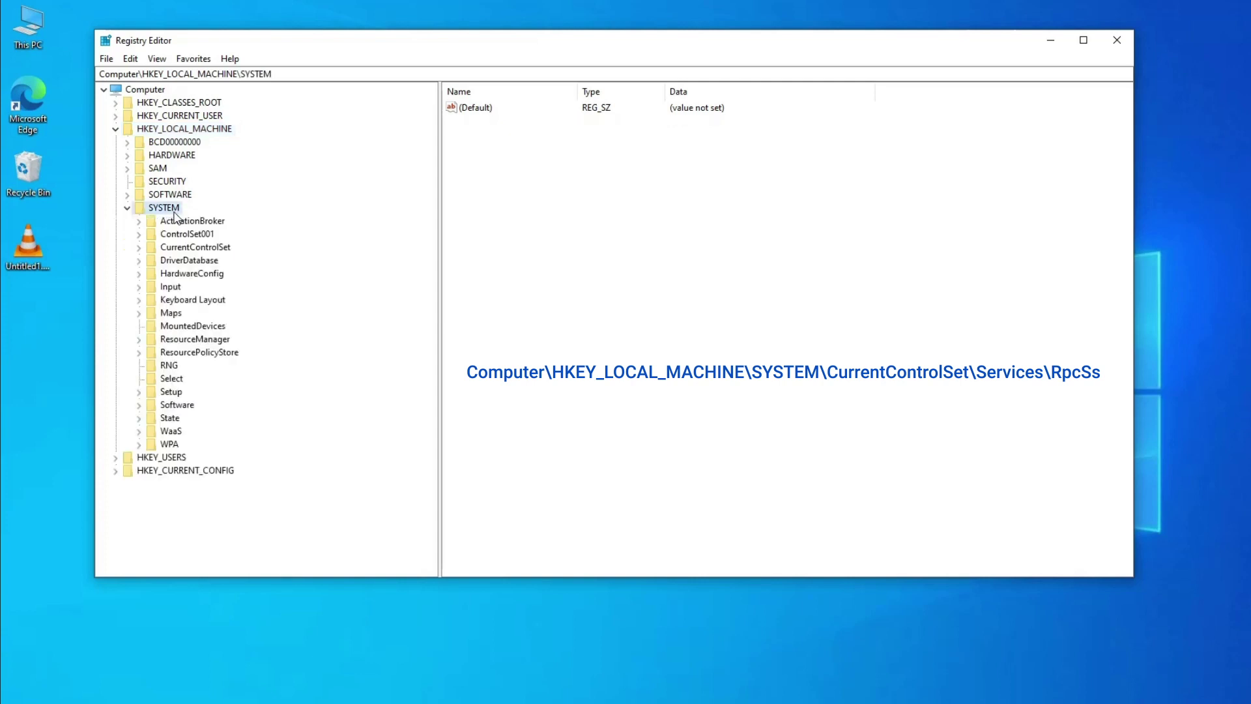
pyautogui.doubleClick(191, 250)
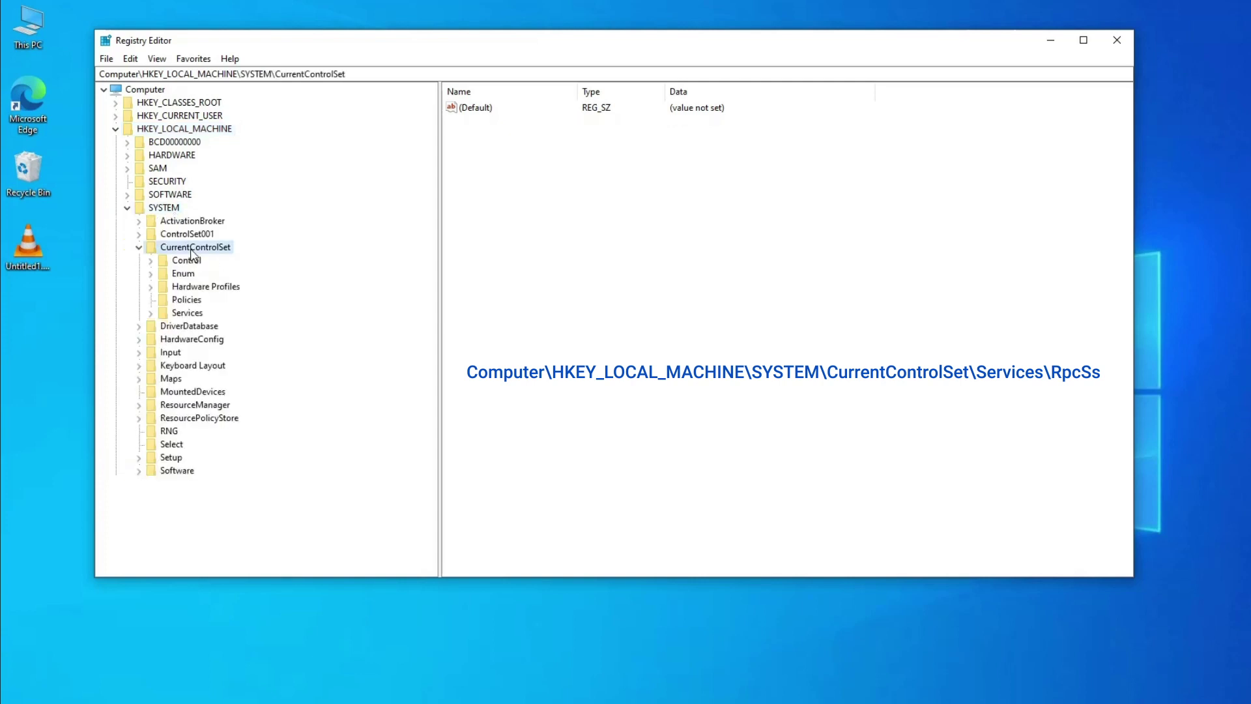
pyautogui.click(195, 405)
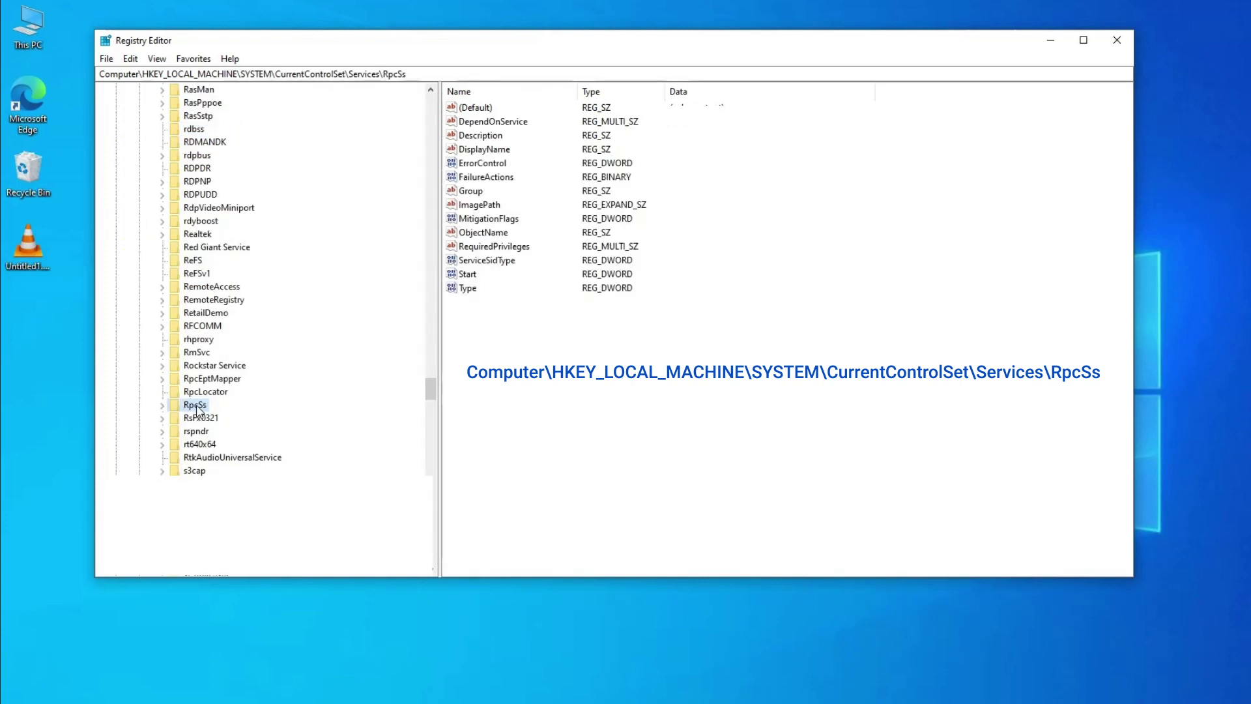
pyautogui.doubleClick(197, 407)
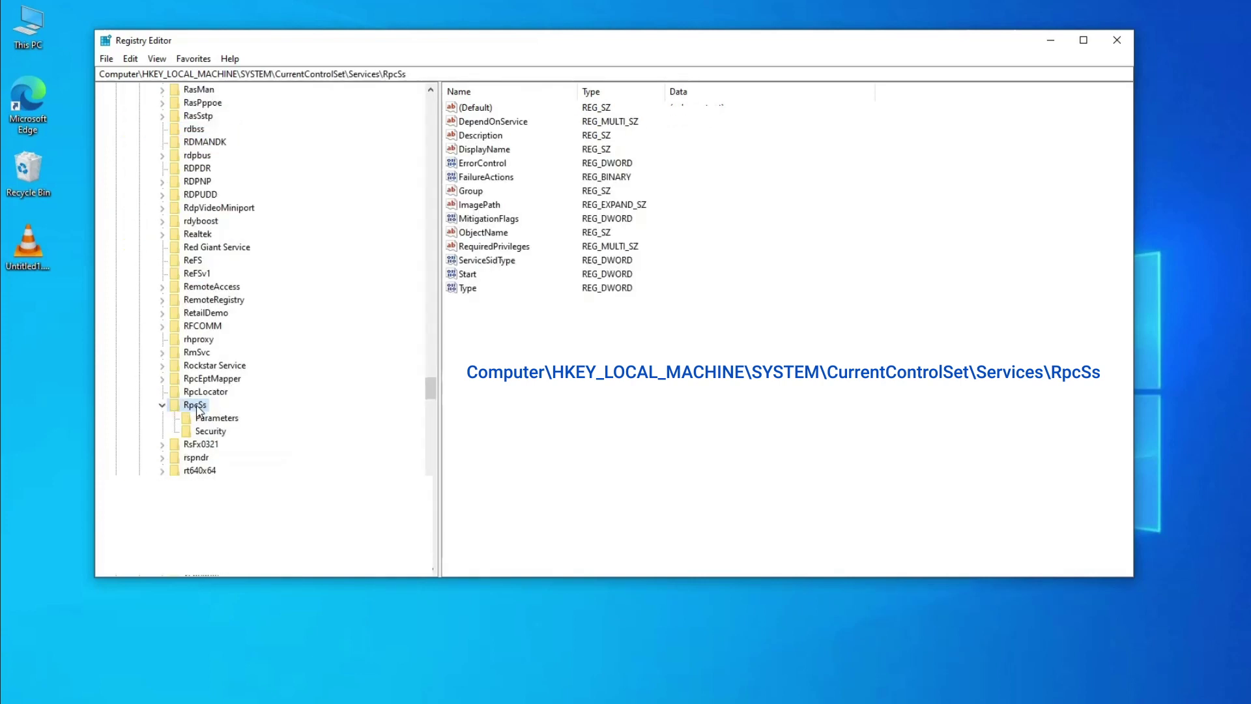
# Verify the RpcSs Start value is 2 and cancel without changes.
pyautogui.click(466, 274)
pyautogui.doubleClick(467, 277)
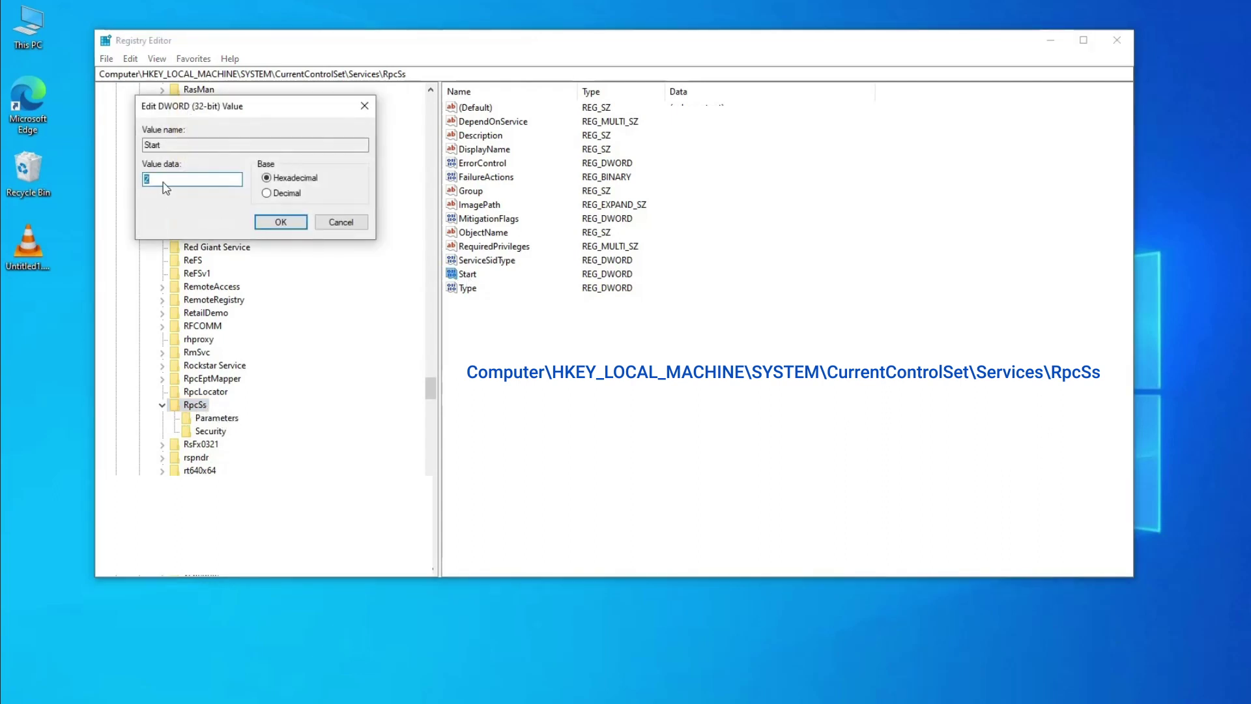
pyautogui.click(341, 221)
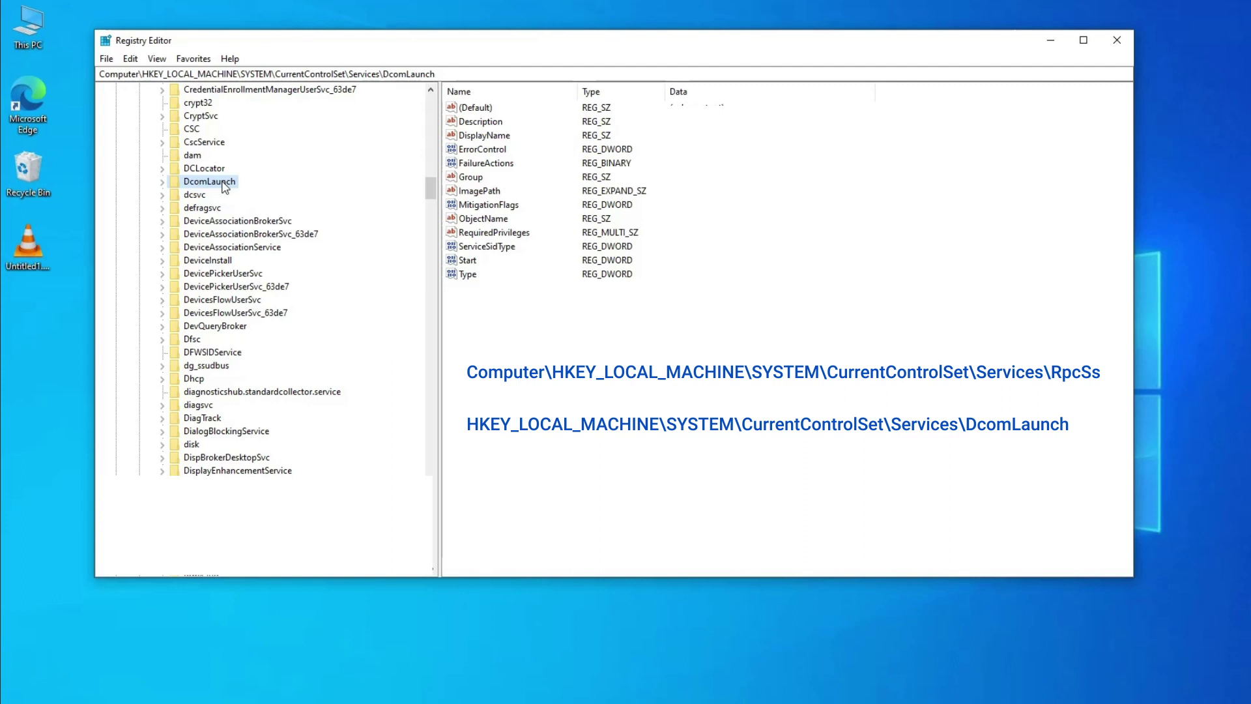
# Confirm Start is 2 for DcomLaunch and RpcEptMapper, then close Registry Editor.
pyautogui.doubleClick(469, 261)
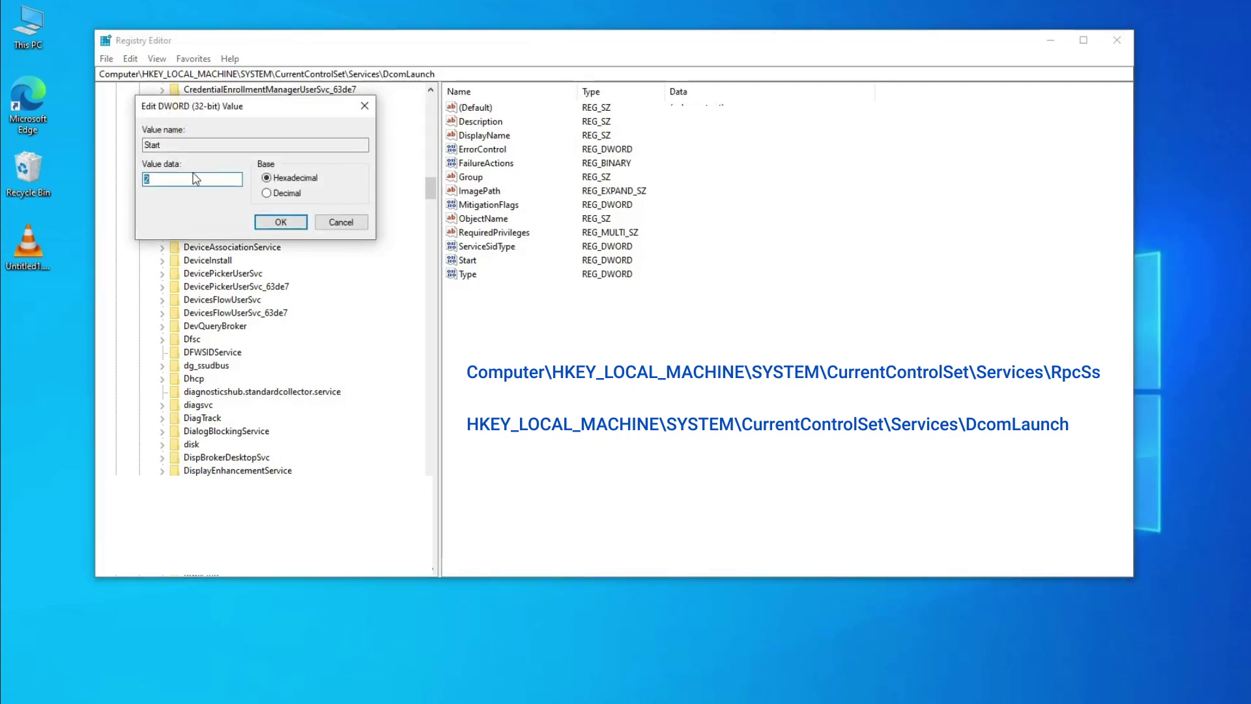
pyautogui.click(341, 222)
pyautogui.scroll(-20, 347, 464)
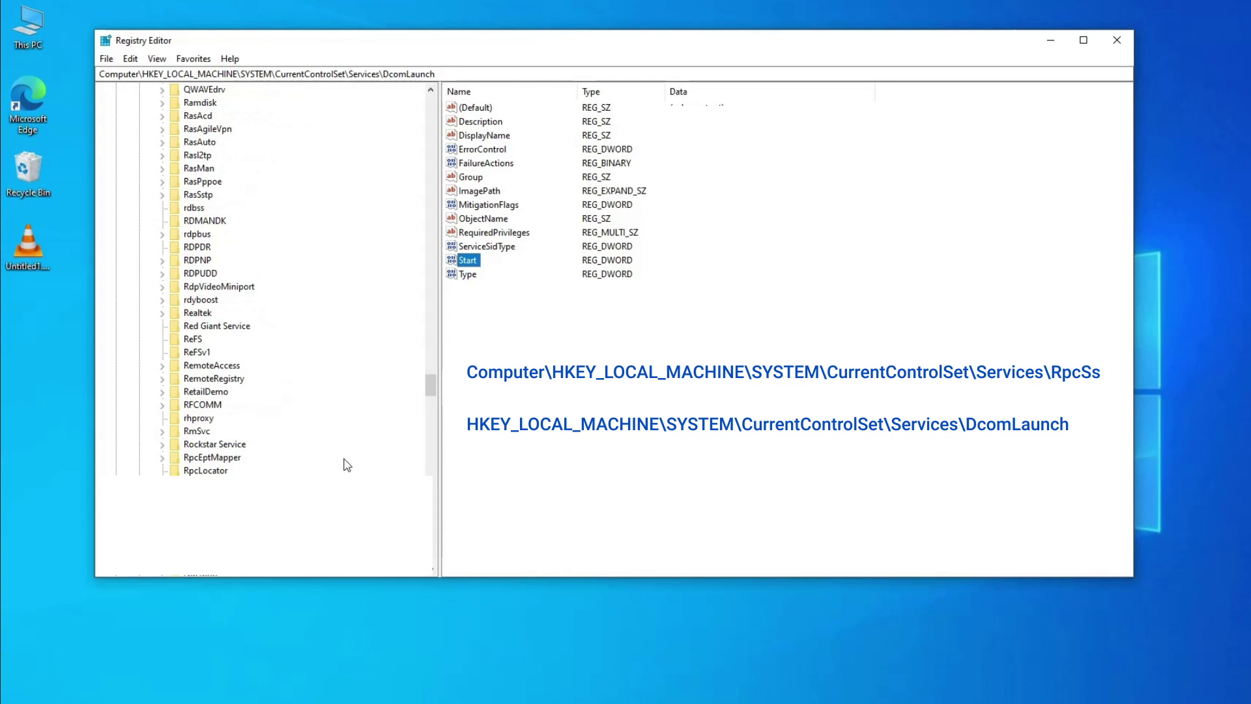
pyautogui.click(220, 458)
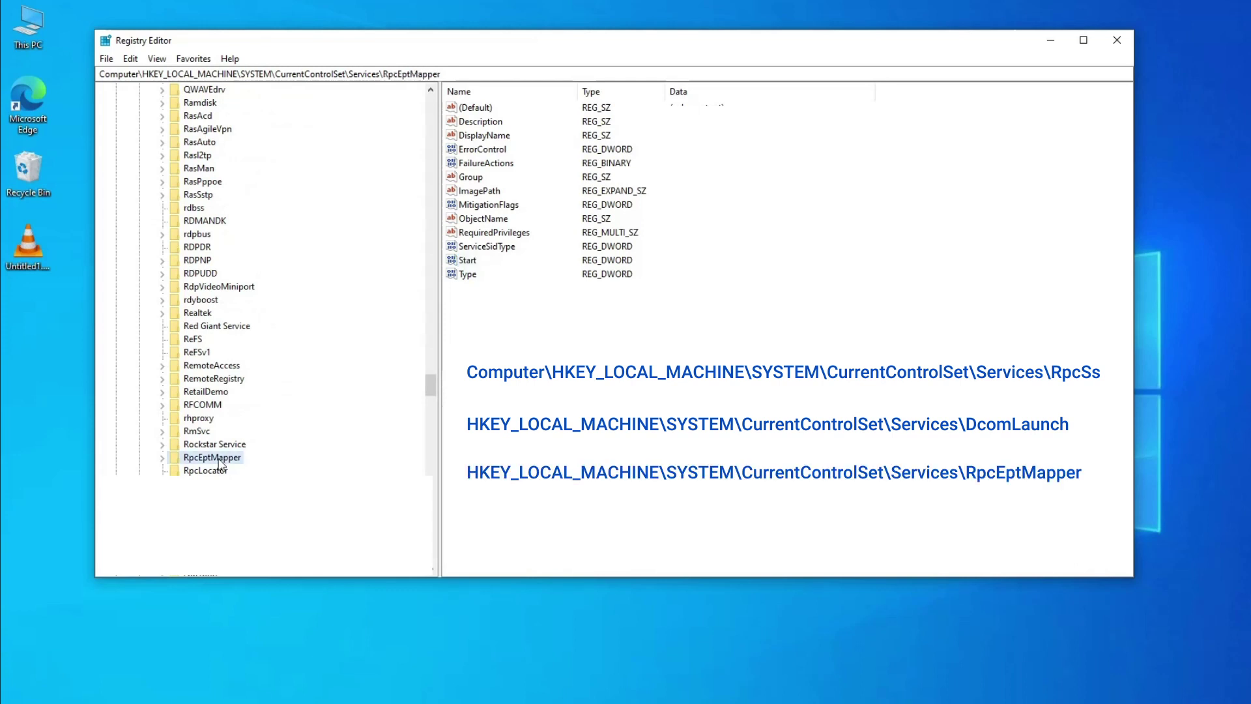
pyautogui.doubleClick(467, 260)
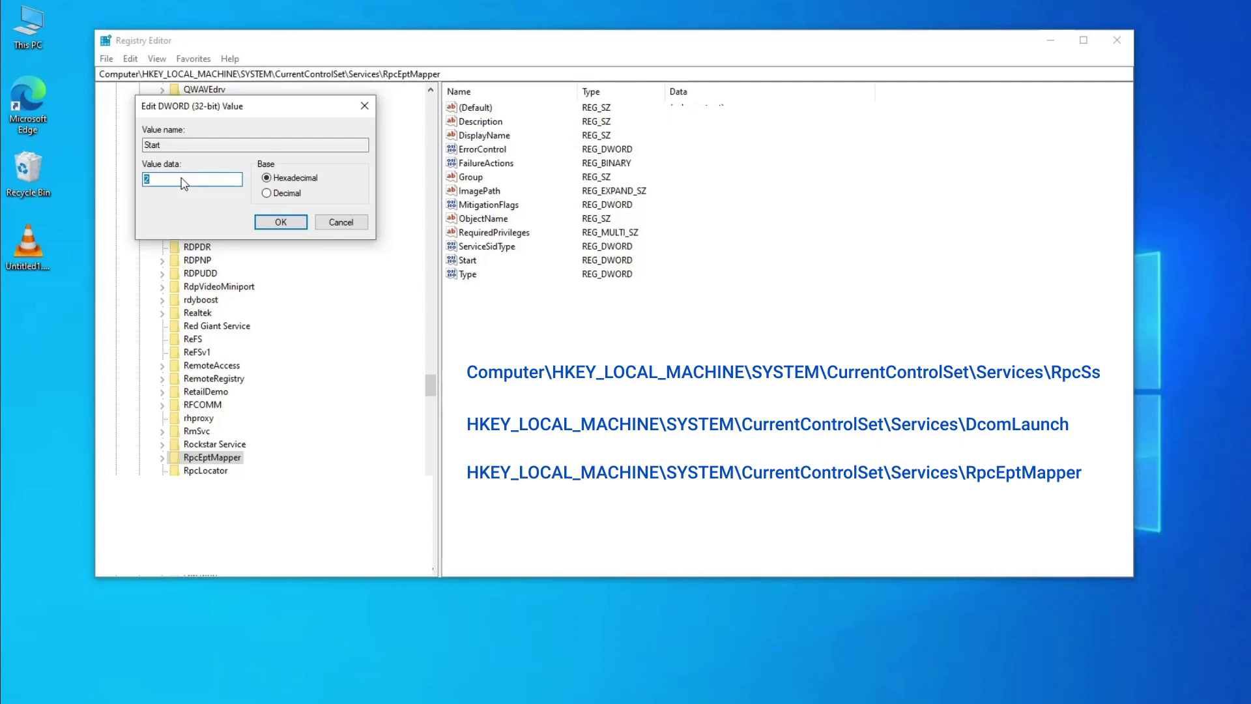
pyautogui.click(358, 224)
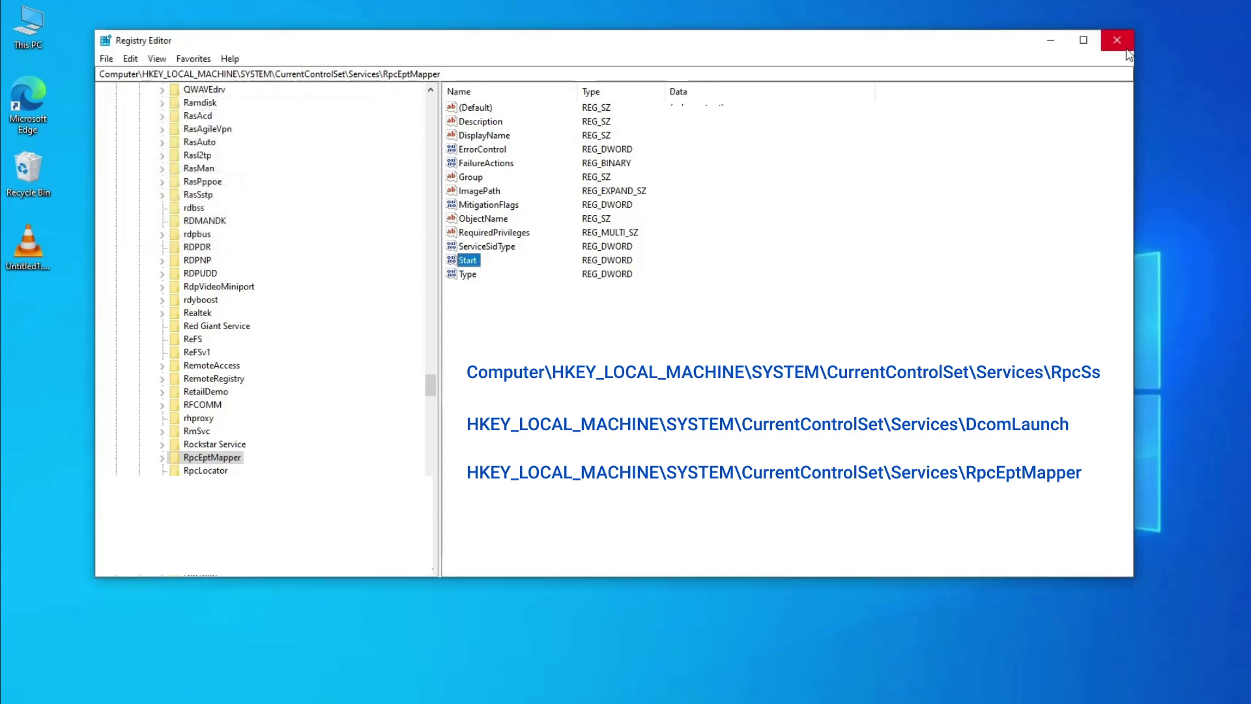
pyautogui.click(1127, 49)
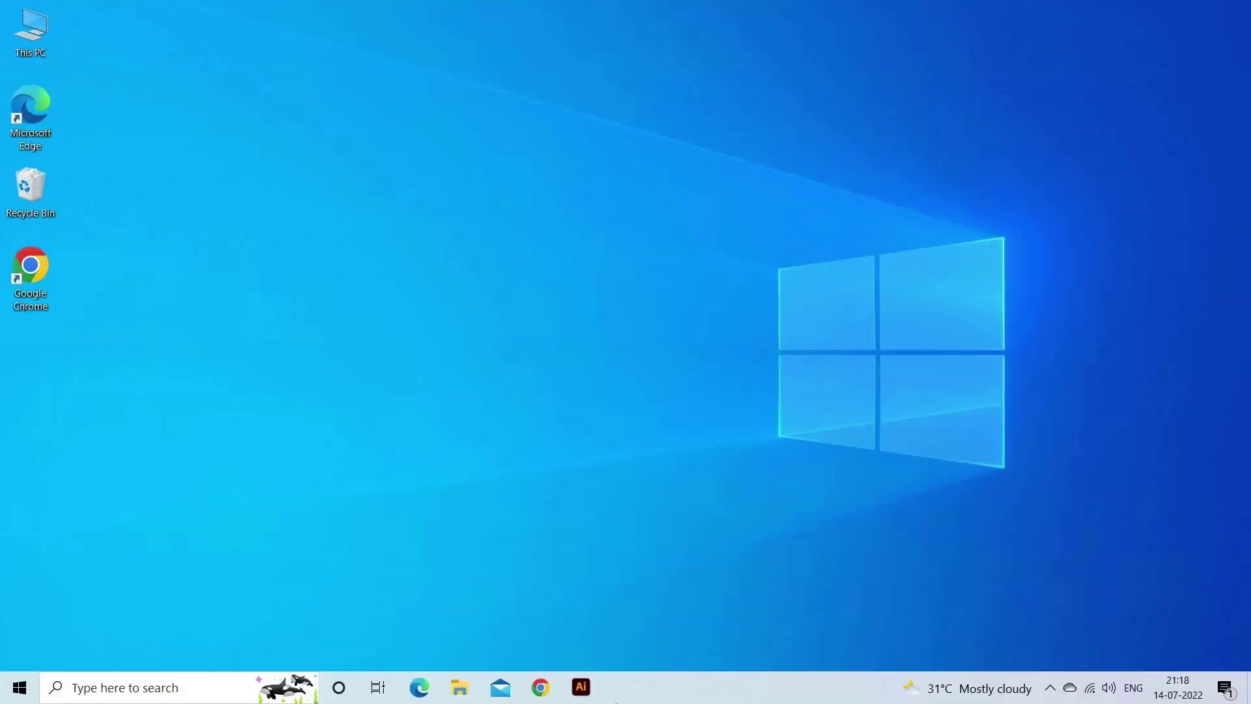